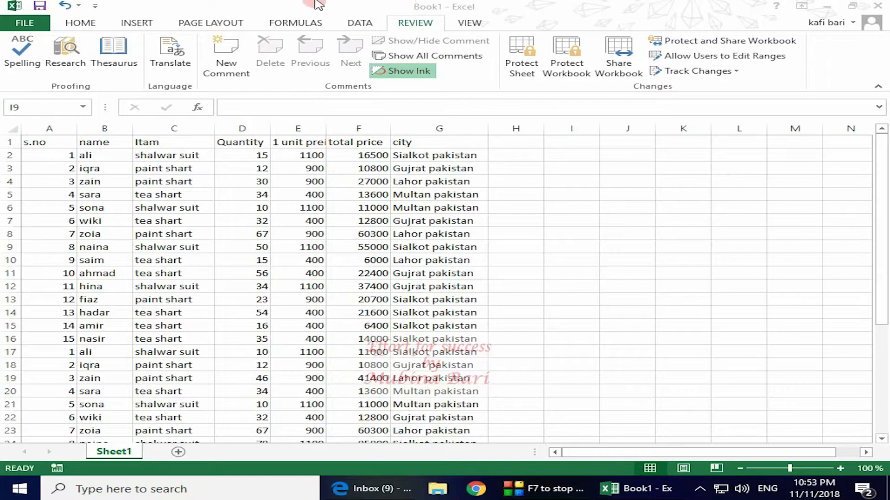
Jump to cell I9 via the Name Box, then view the FILE Info page and return to the sheet
left_click(24, 107)
type("I9")
key("Return")
left_click(17, 24)
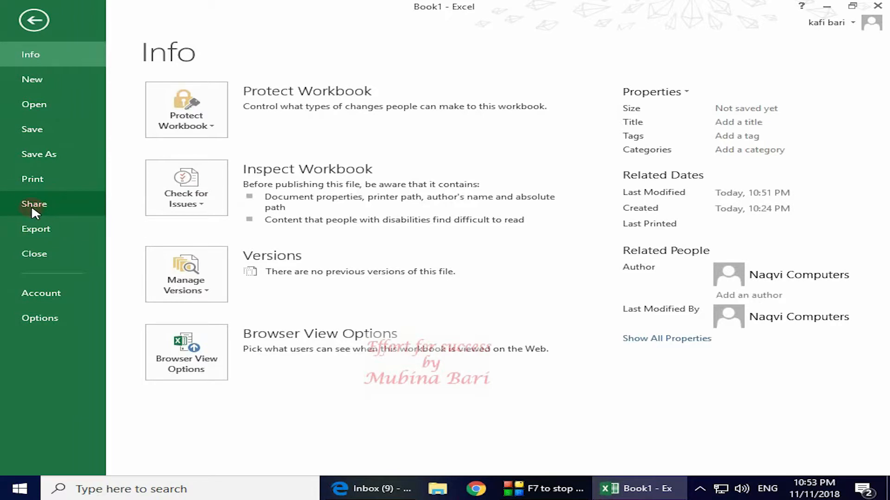
left_click(34, 18)
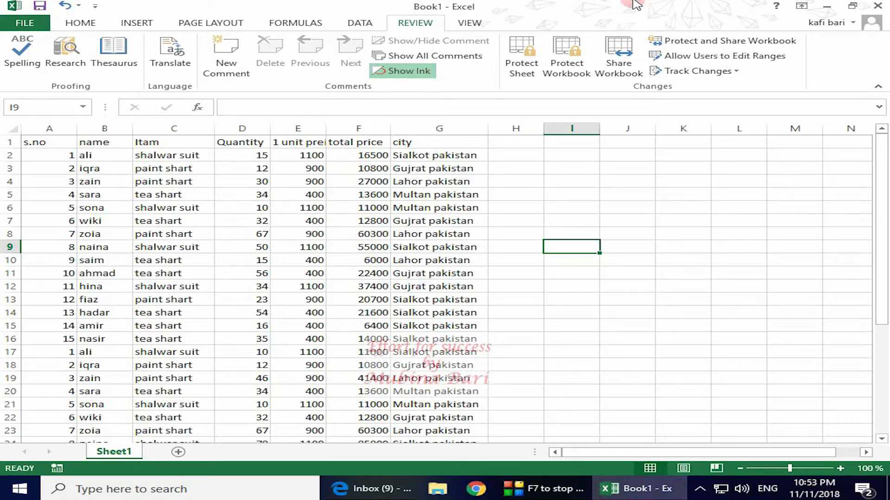
Open Share Workbook, look over the Advanced tab, and tick 'Allow changes by more than one user'
left_click(628, 73)
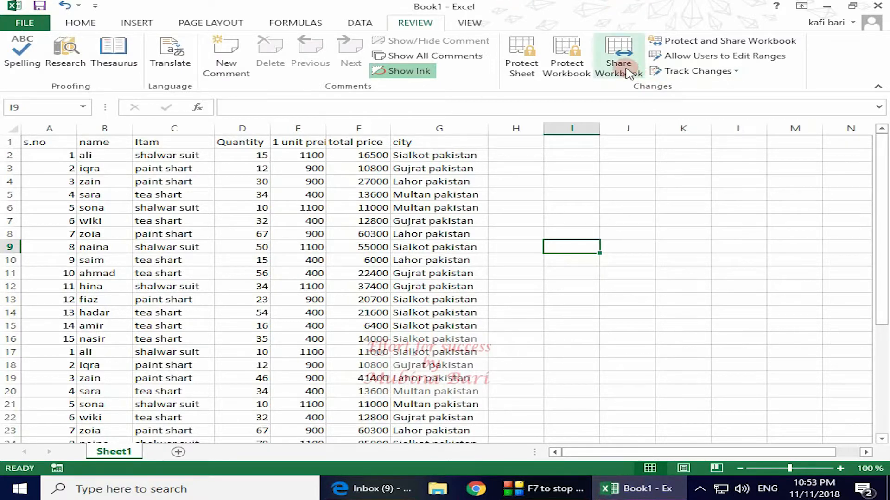
left_click(628, 73)
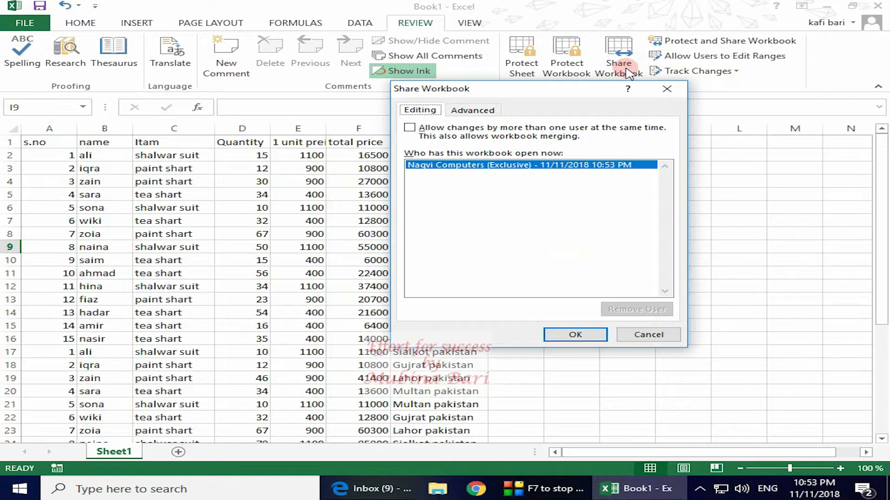
left_click(409, 114)
left_click(477, 111)
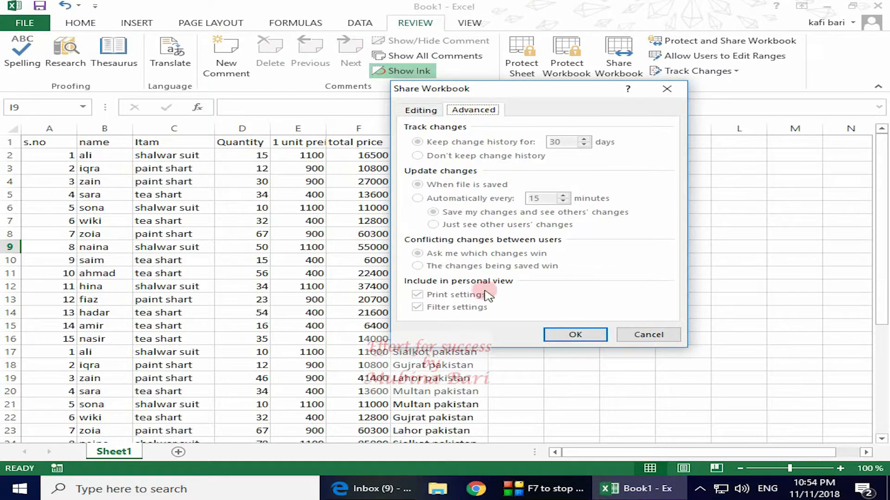
left_click(421, 110)
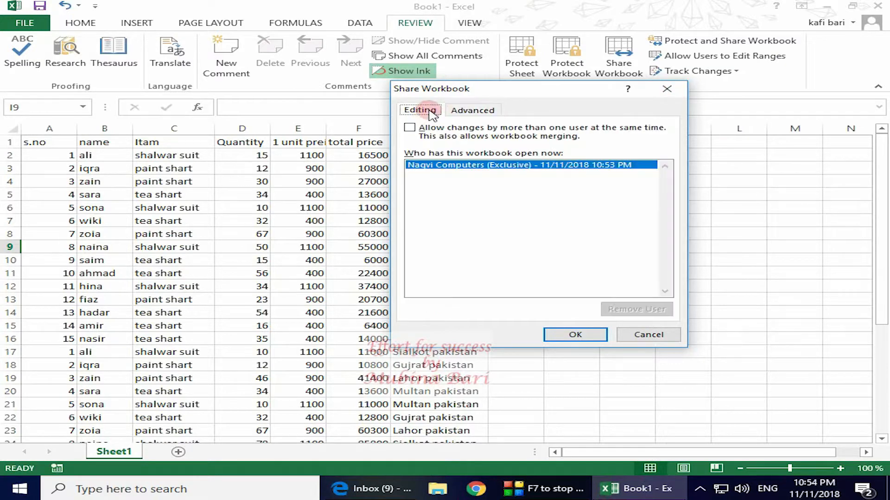
left_click(412, 130)
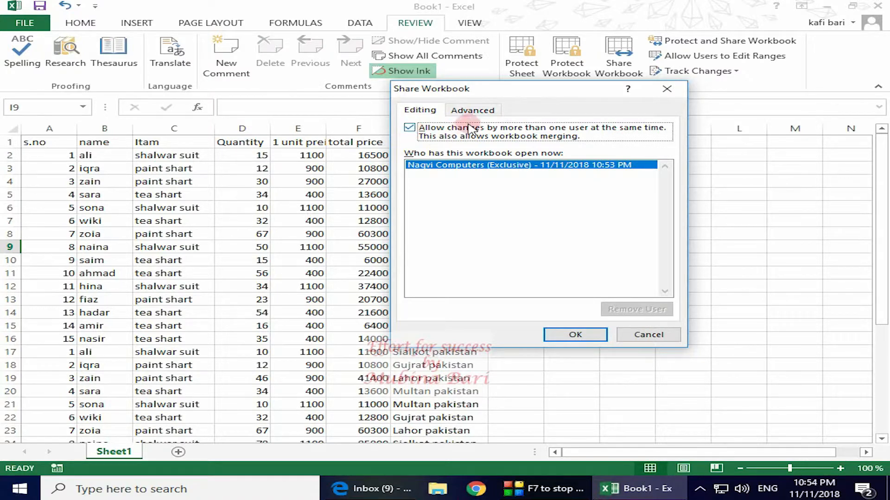
On the Advanced tab, set 'Keep change history for' to 26 days with the spin arrows
left_click(480, 111)
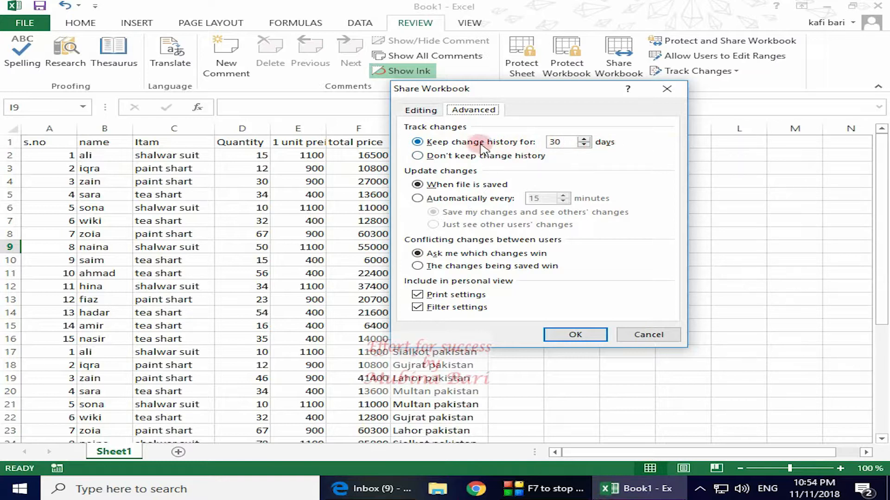
left_click(584, 139)
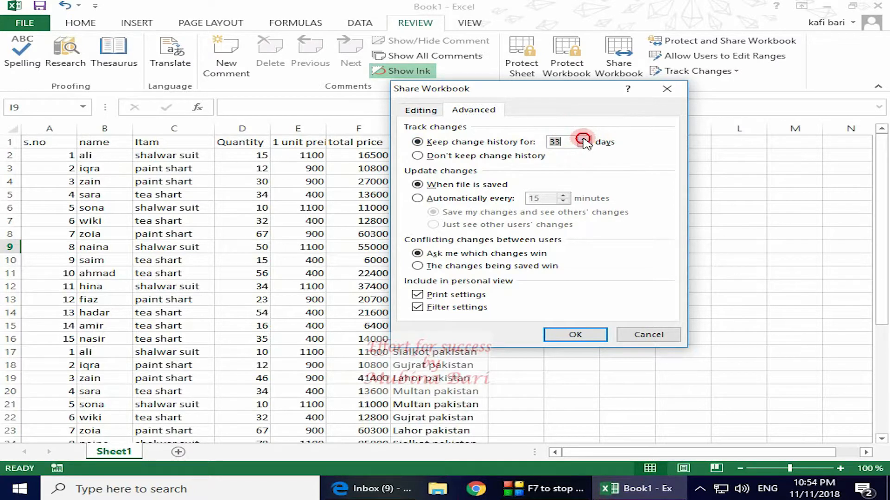
left_click(584, 139)
left_click(584, 145)
left_click(584, 145)
left_click(584, 145)
left_click(585, 145)
left_click(584, 145)
left_click(584, 144)
left_click(584, 145)
left_click(584, 145)
left_click(585, 145)
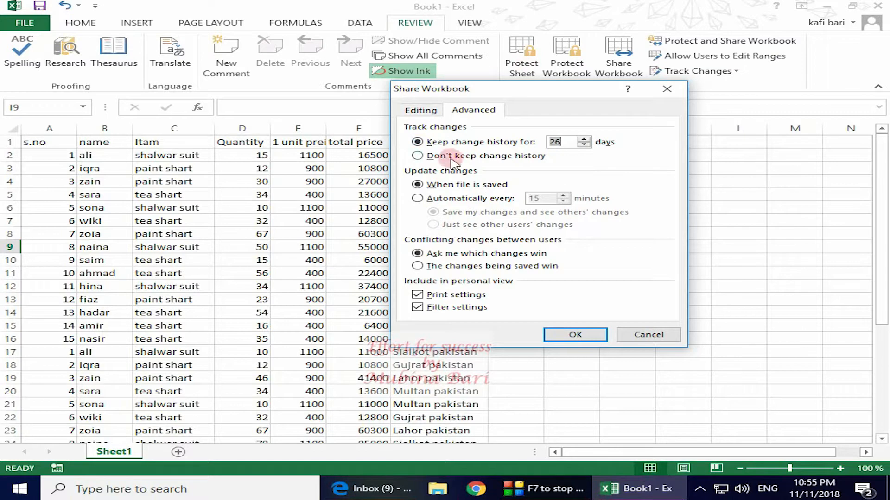
left_click(417, 200)
left_click(534, 200)
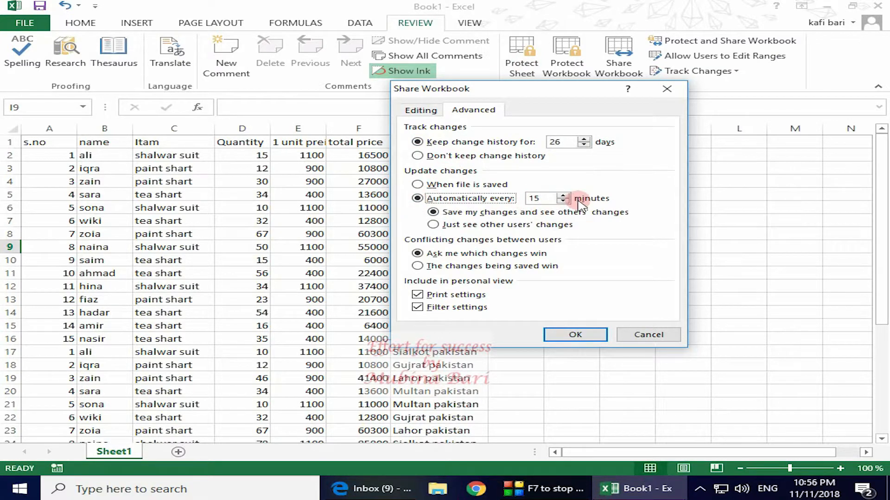
left_click(417, 184)
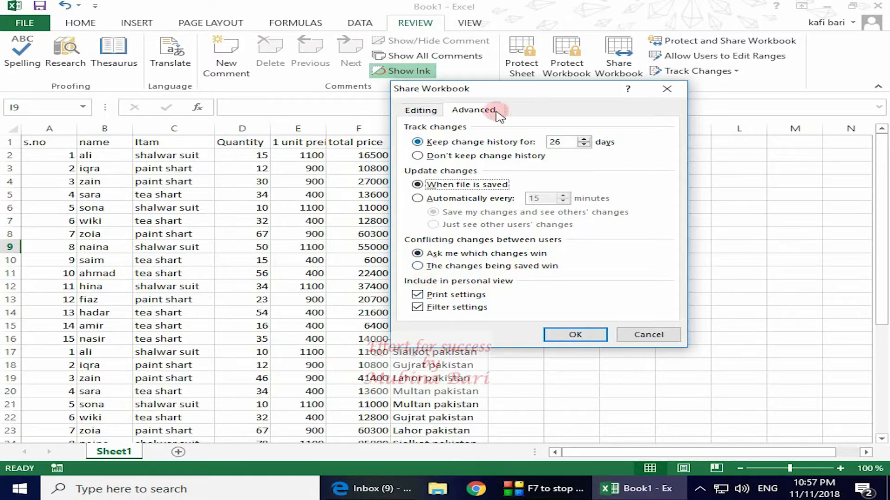
Accept the Share Workbook settings with OK and close the Save As prompt without saving
left_click(570, 335)
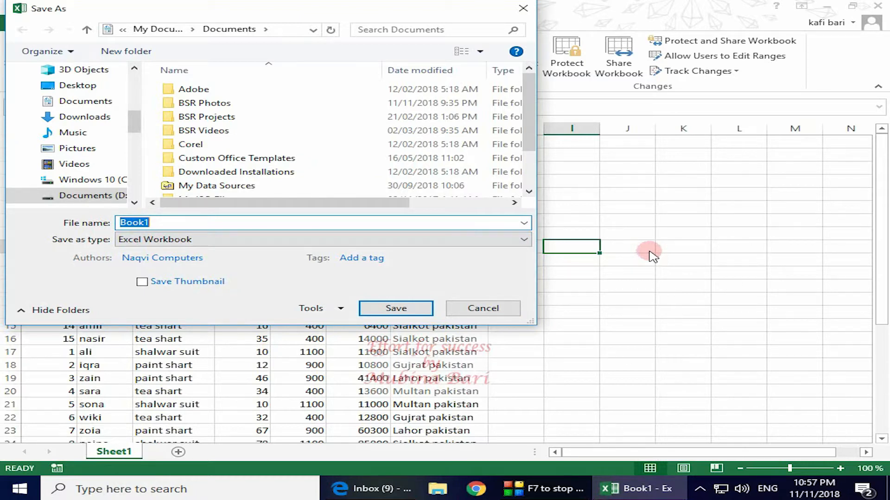
left_click(523, 9)
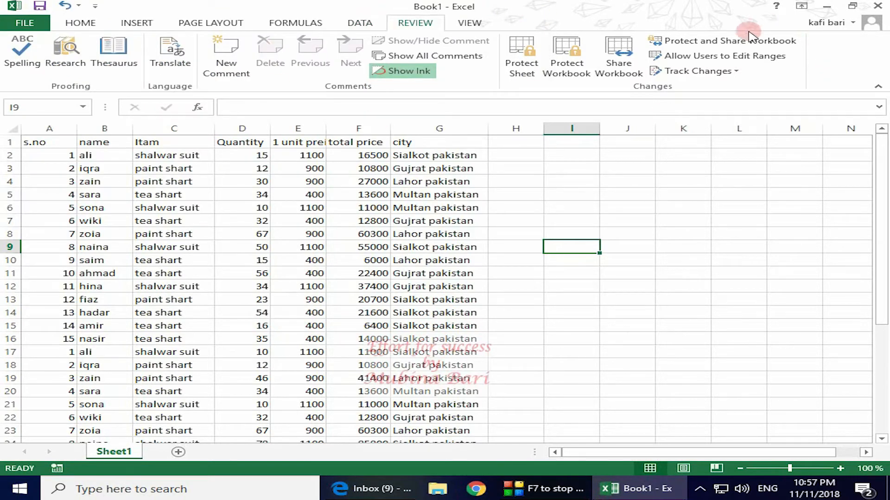
Open Protect and Share Workbook and tick 'Sharing with track changes'
left_click(743, 43)
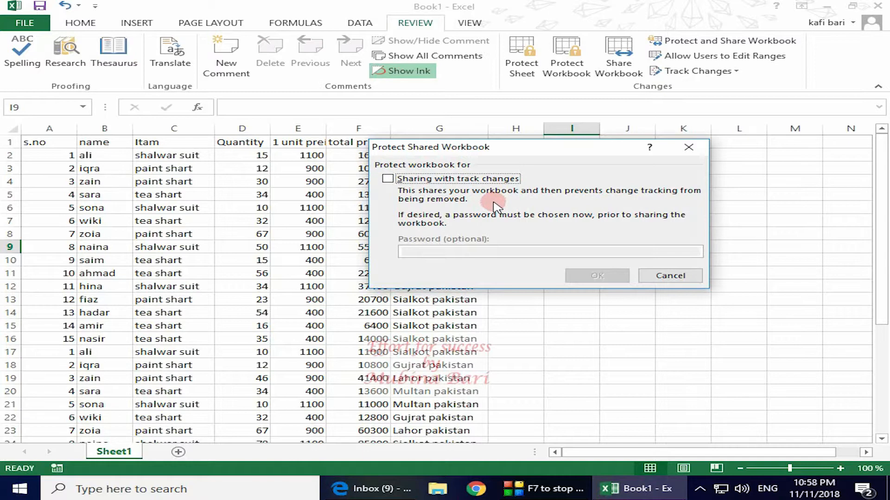
left_click(388, 179)
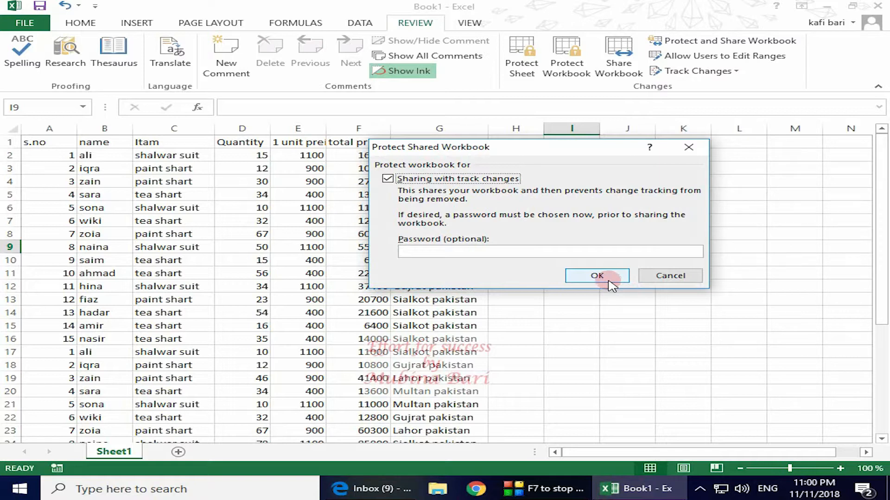
Enter a protection password for the shared workbook and confirm it
left_click(408, 252)
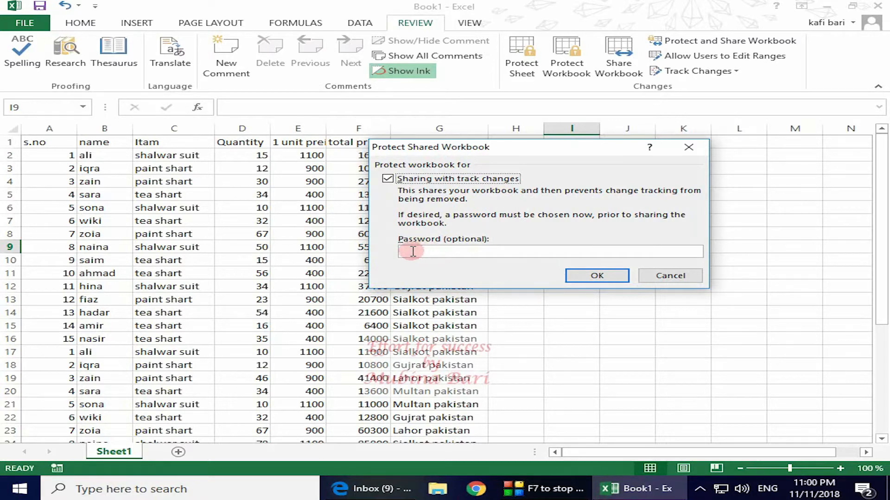
left_click(412, 251)
type("123")
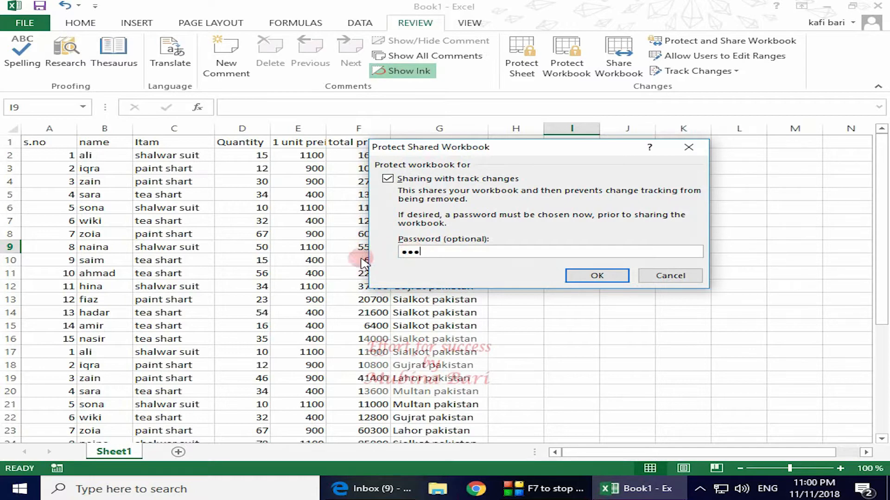
left_click(578, 277)
left_click(466, 195)
type("123")
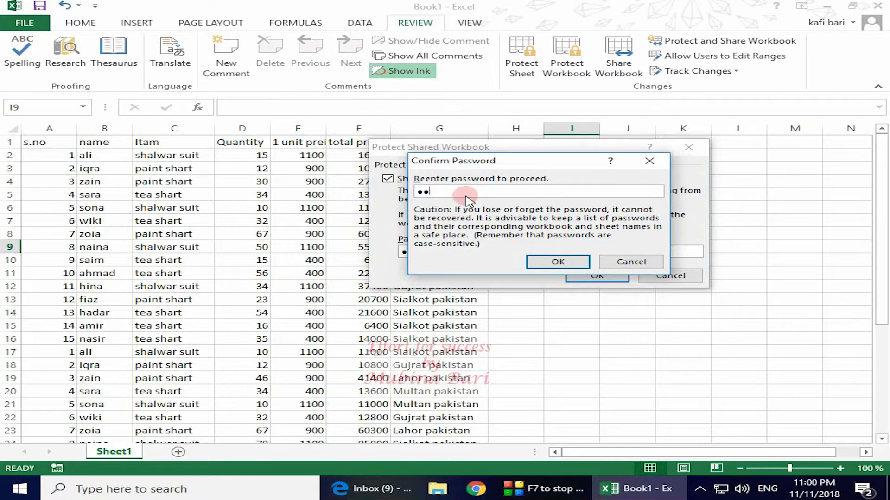
left_click(567, 262)
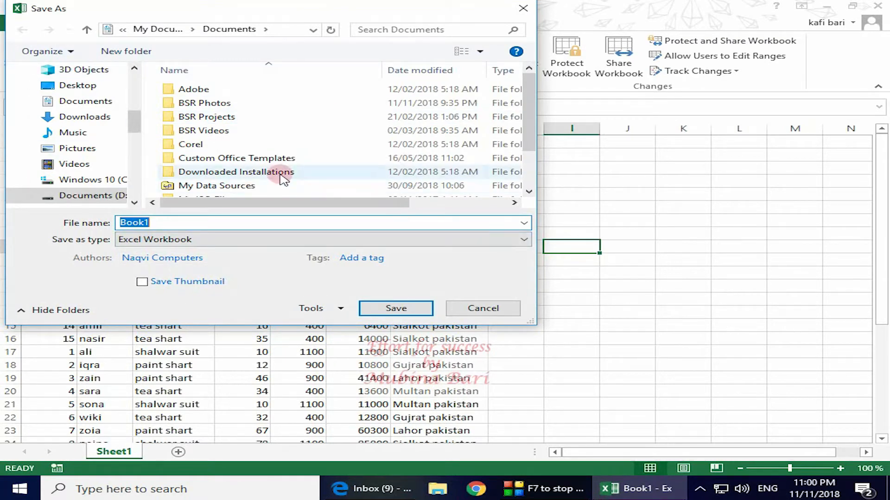
Save the workbook to the Desktop as 'share' with type Excel Workbook, replacing the name Book1
mouse_move(283, 180)
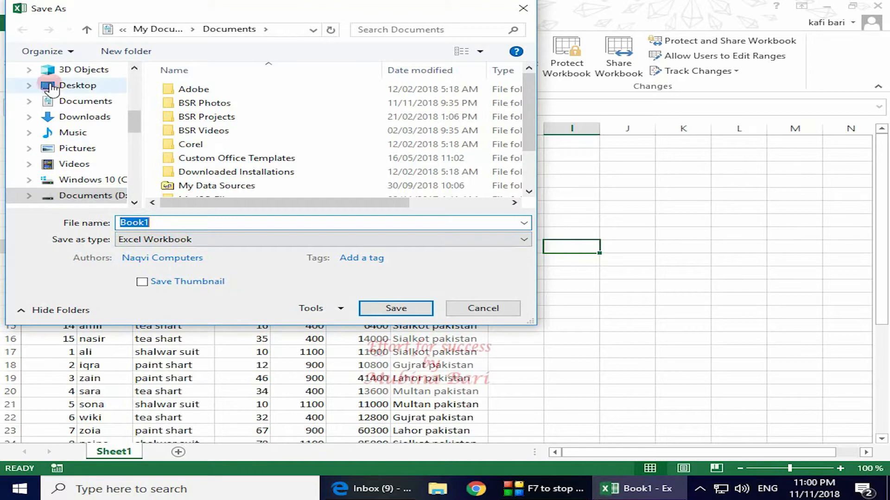
left_click(74, 88)
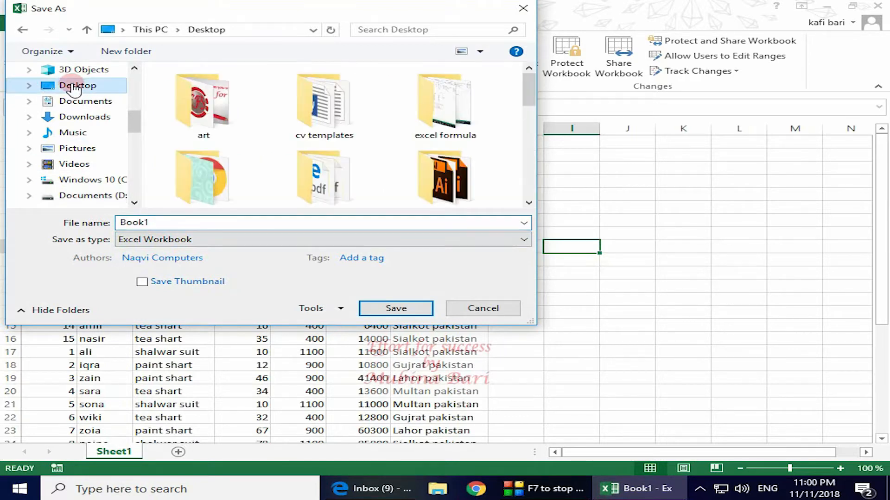
left_click(174, 222)
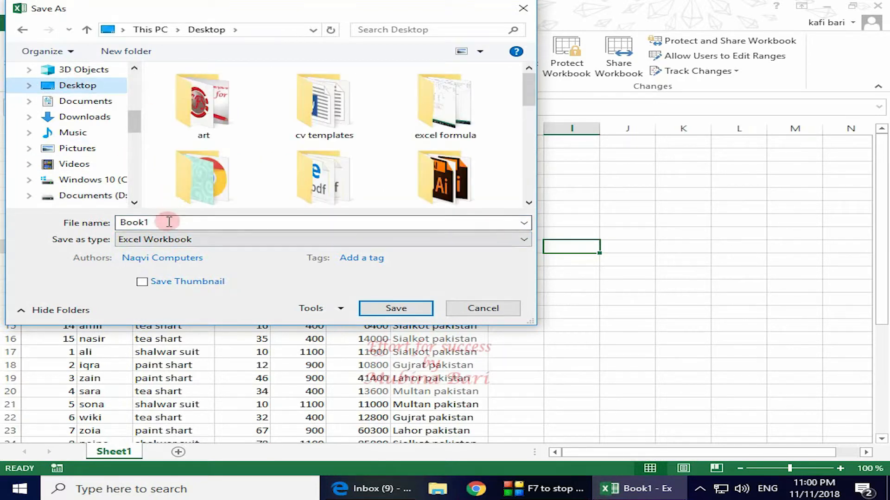
double_click(157, 223)
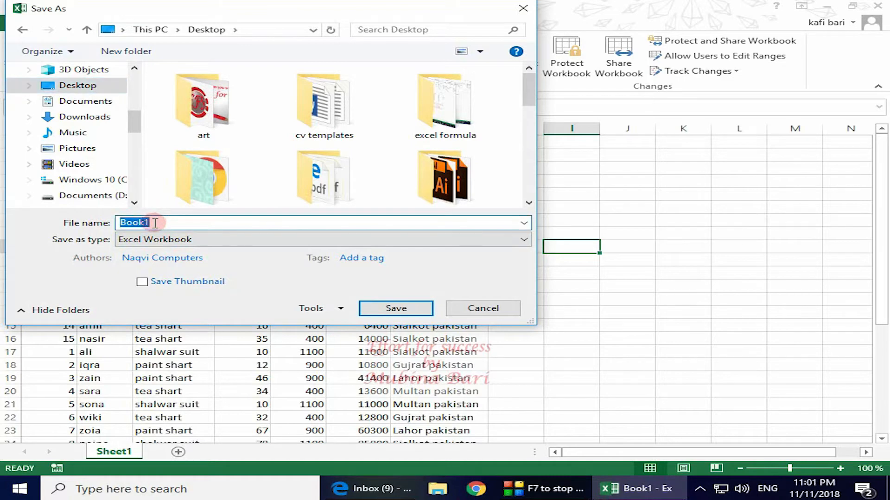
key("BackSpace")
type("share")
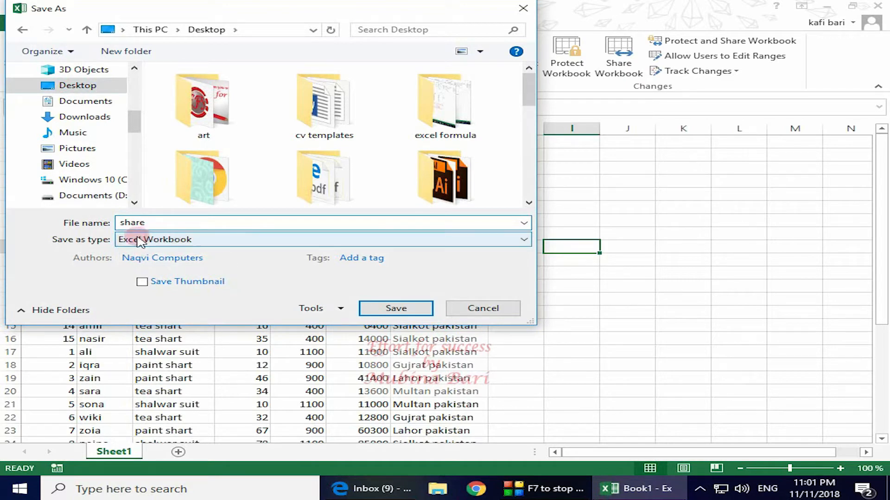
left_click(397, 311)
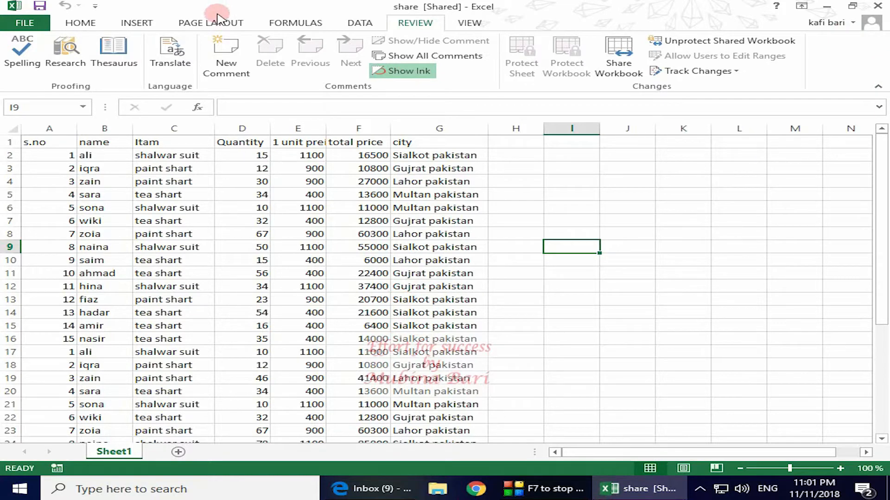
Minimize Excel to view the desktop, bring the share workbook back, then close Excel
left_click(828, 8)
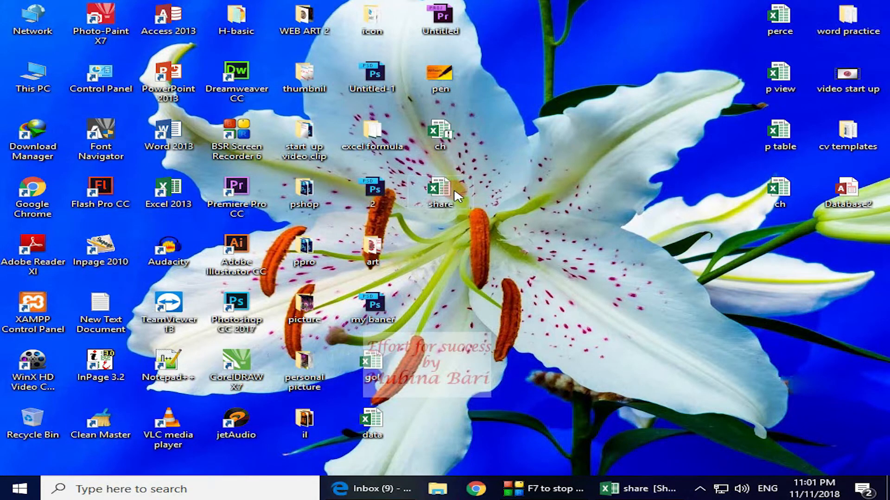
left_click(671, 490)
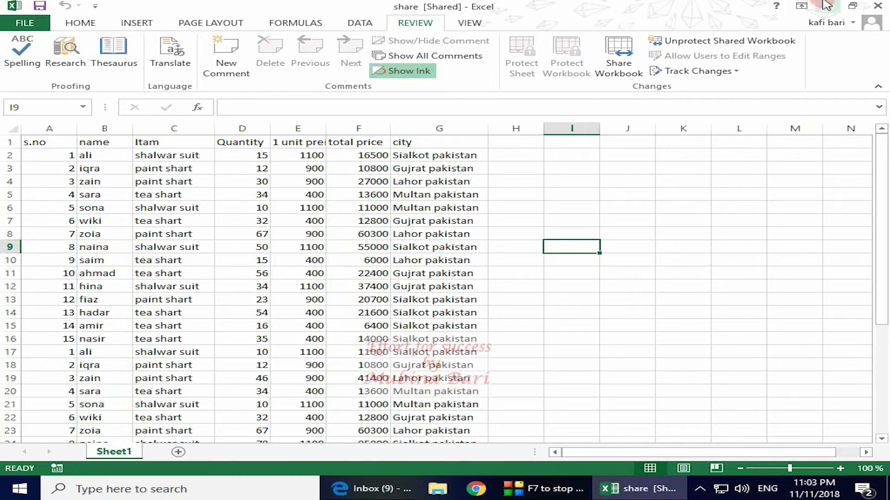
left_click(878, 9)
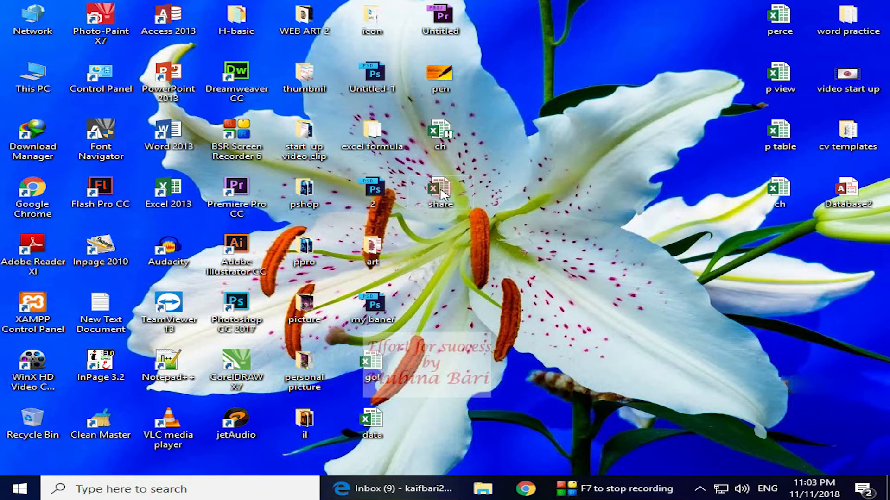
Launch Chrome from the taskbar and go to Drive through the Google apps grid
left_click(524, 491)
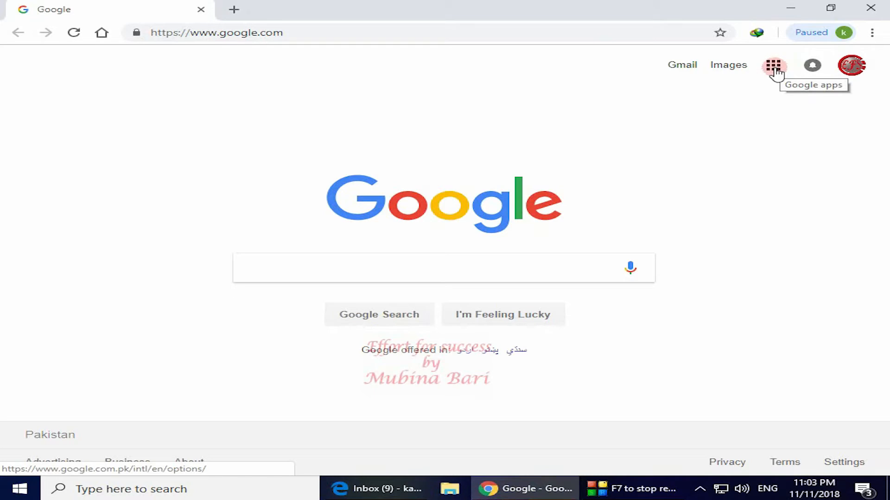
left_click(773, 66)
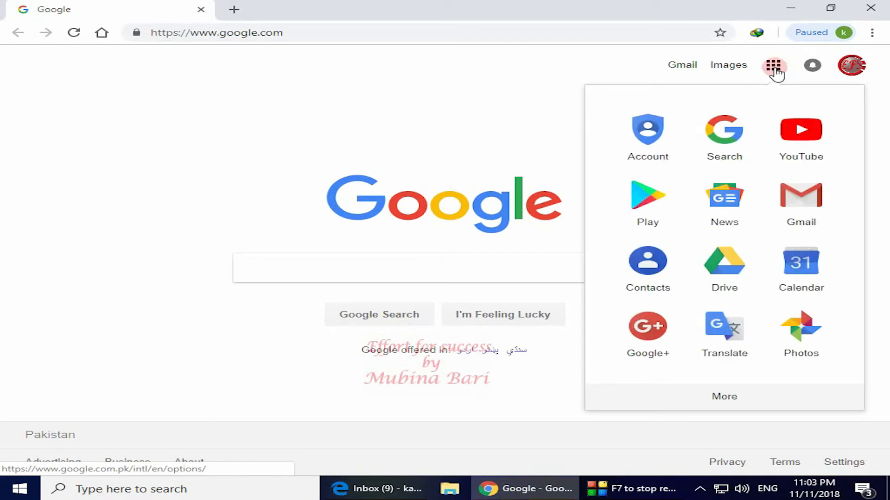
left_click(731, 273)
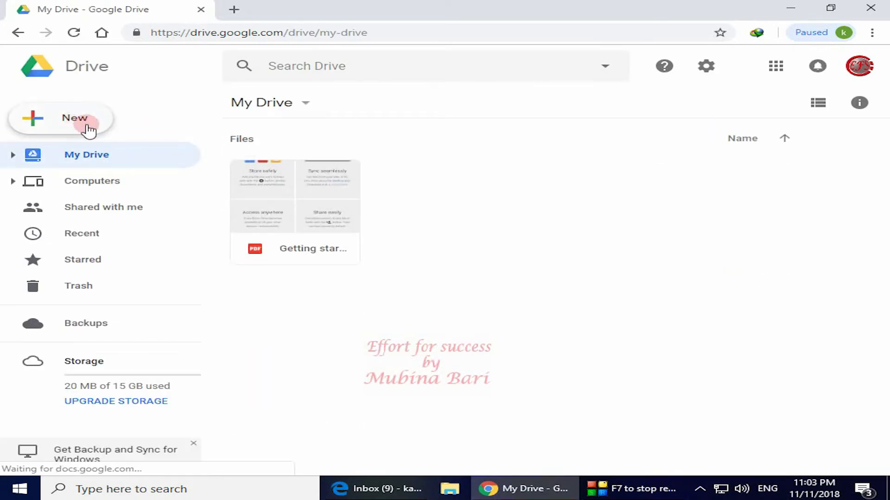
Upload 'share' from the Desktop through New > File upload and dismiss the completion panel
left_click(88, 123)
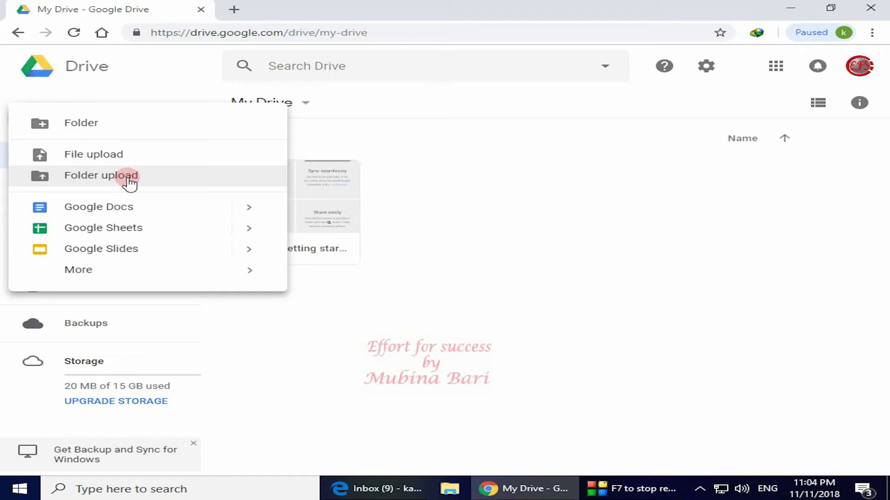
left_click(100, 157)
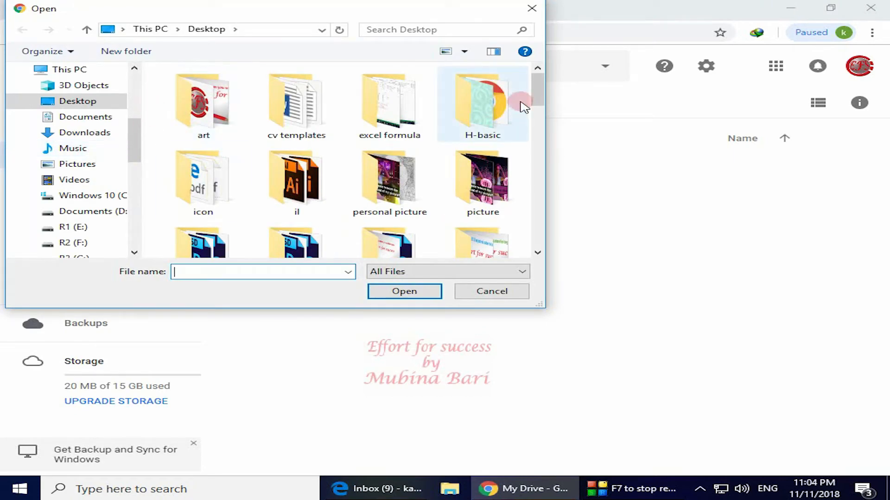
left_click_drag(539, 95, 532, 219)
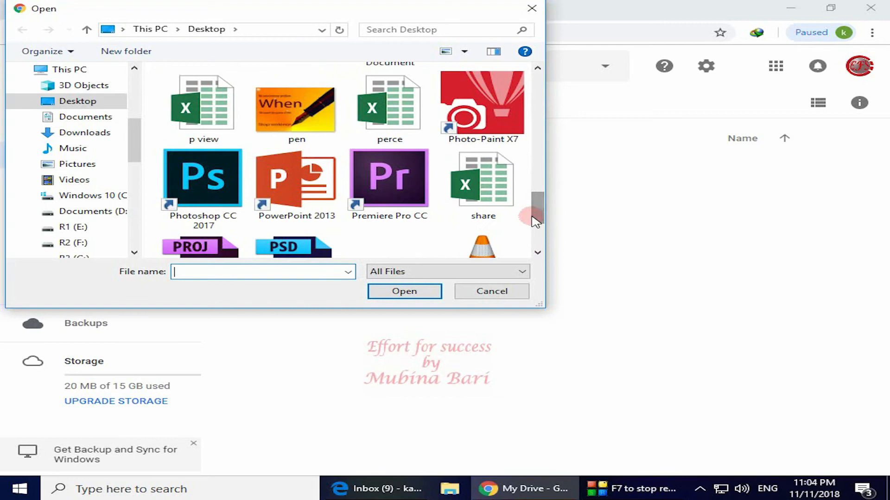
left_click(496, 190)
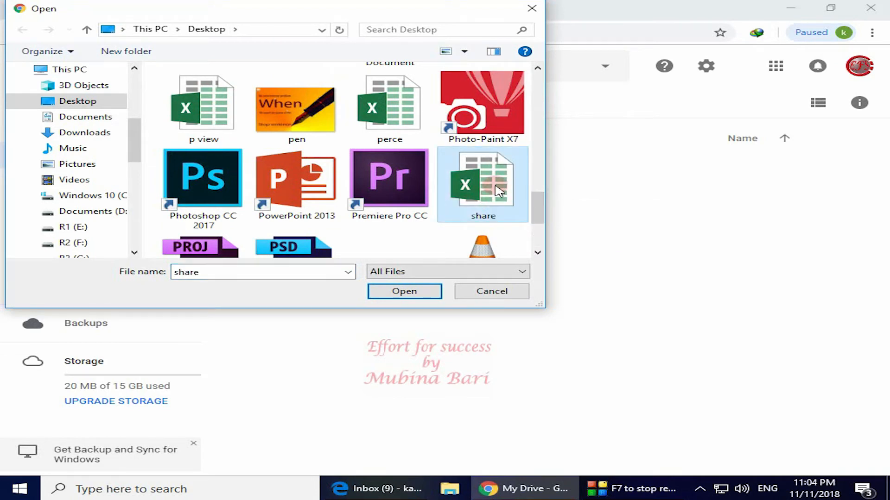
left_click(435, 290)
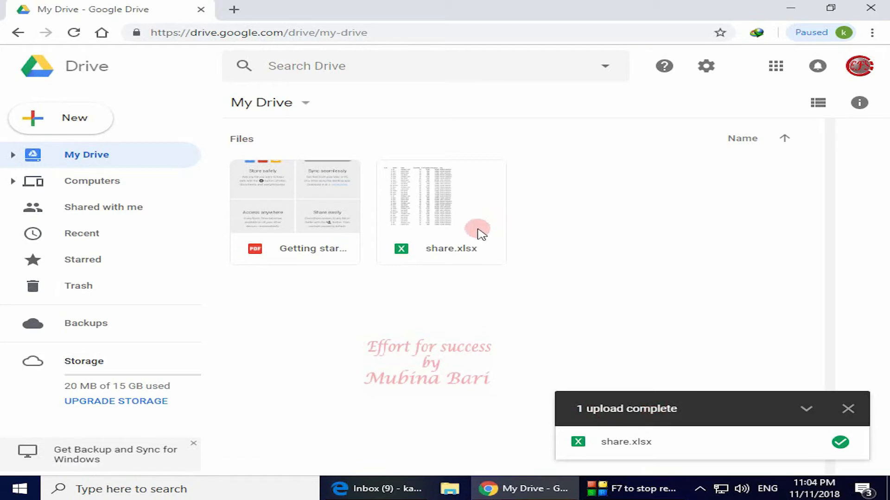
left_click(848, 409)
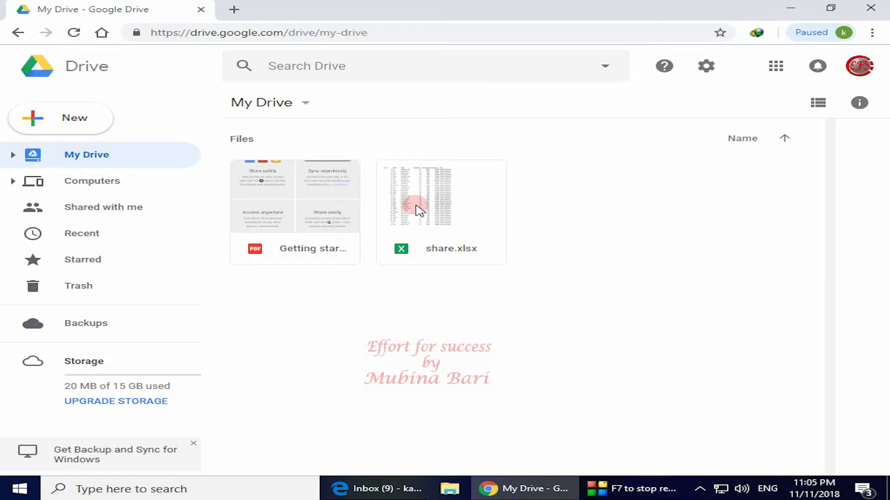
Share share.xlsx with the recipient with the note 'review this file', then close Chrome
right_click(413, 205)
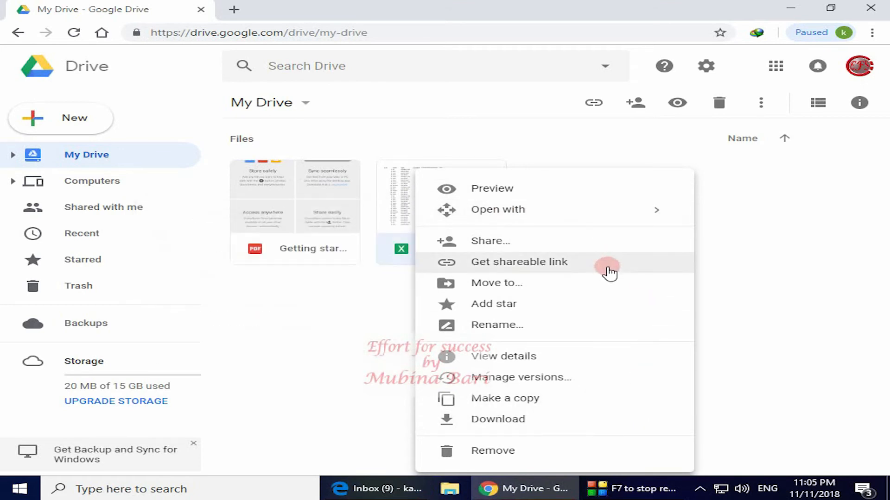
left_click(494, 242)
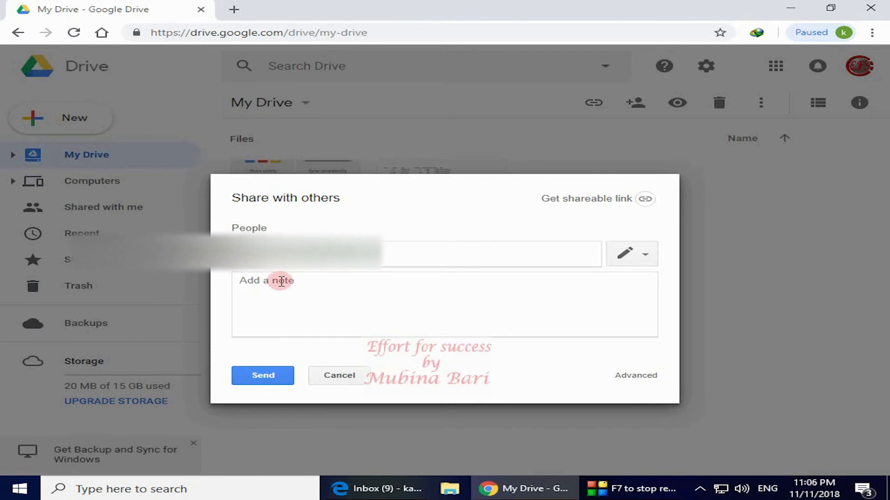
left_click(241, 281)
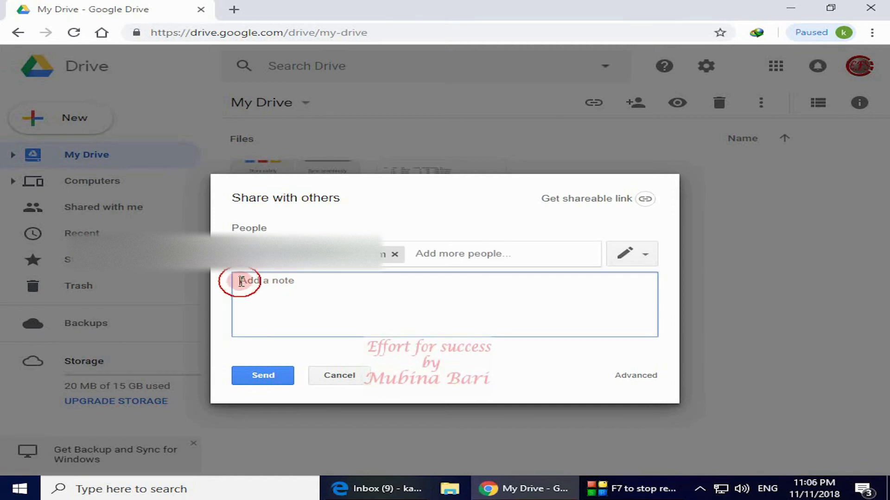
type("review this ")
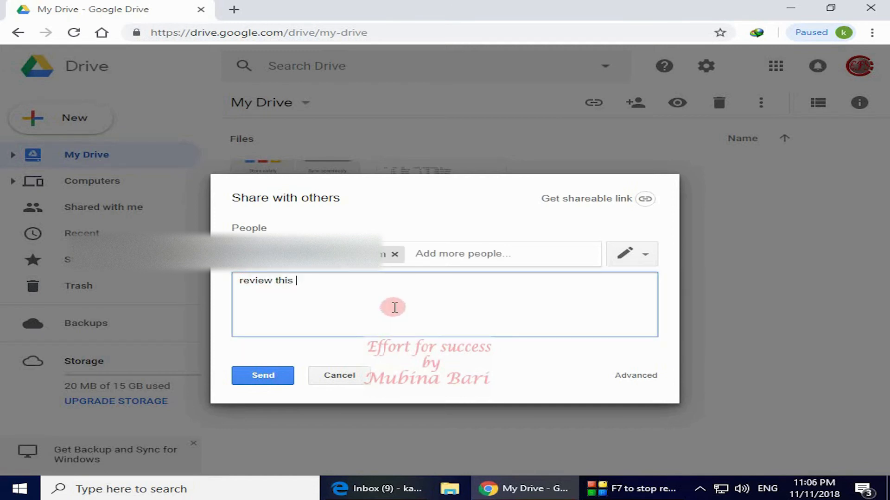
type("file")
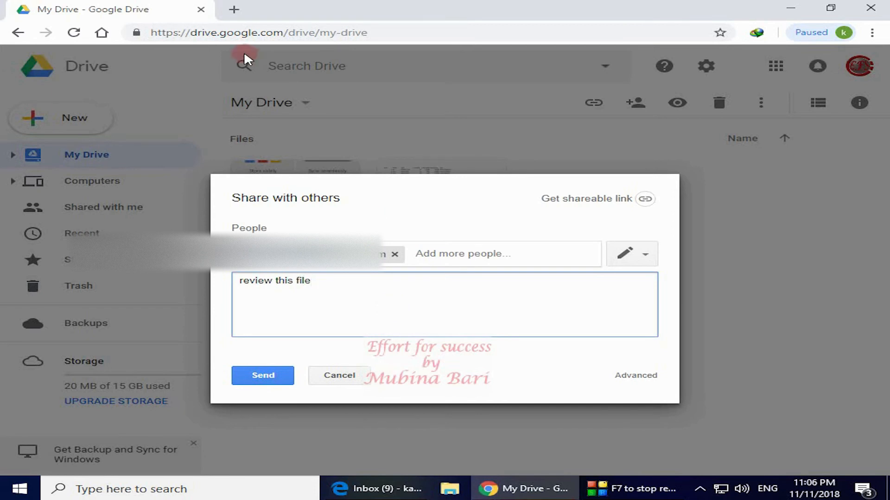
left_click(280, 381)
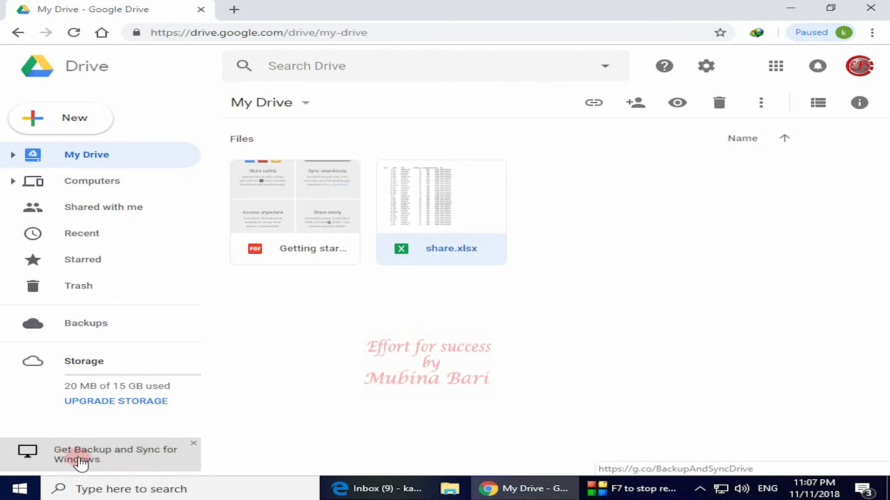
left_click(871, 8)
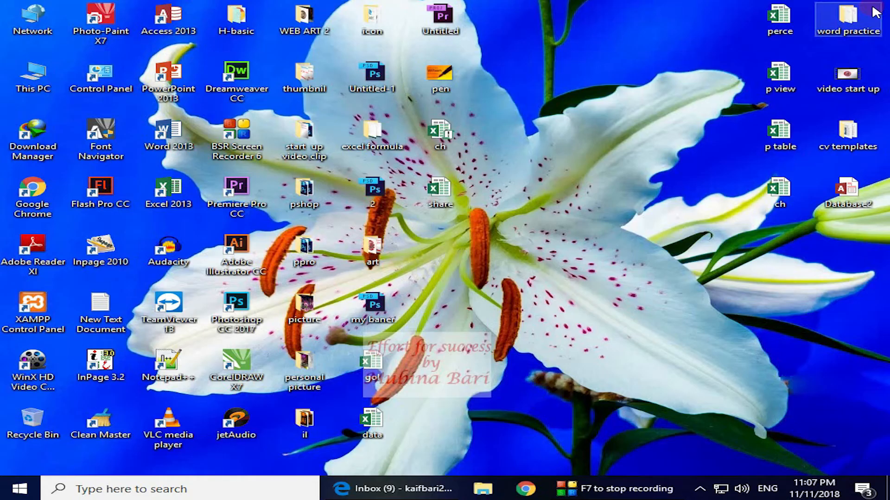
Restore the Gmail inbox and open the share.xlsx email showing the note 'review this file'
left_click(348, 495)
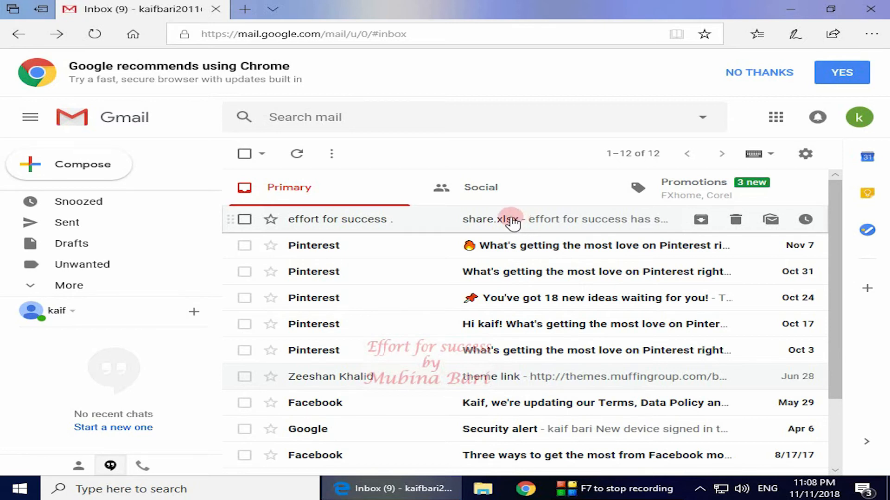
left_click(468, 224)
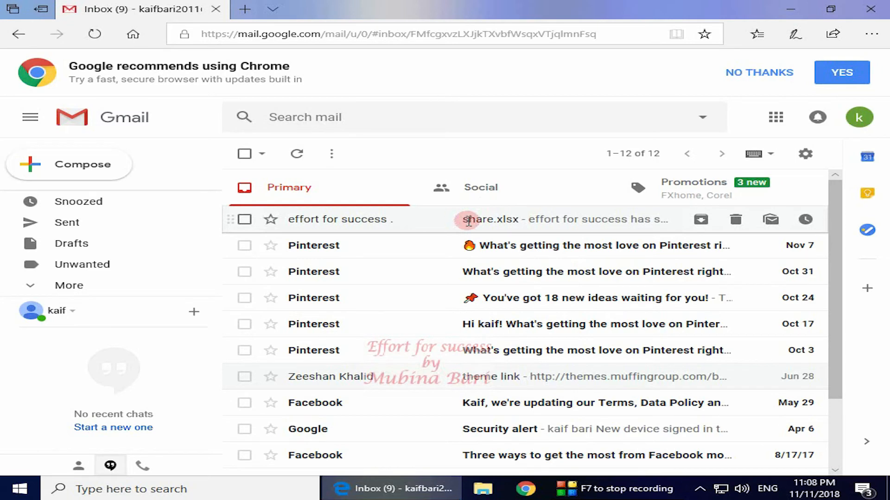
left_click(365, 420)
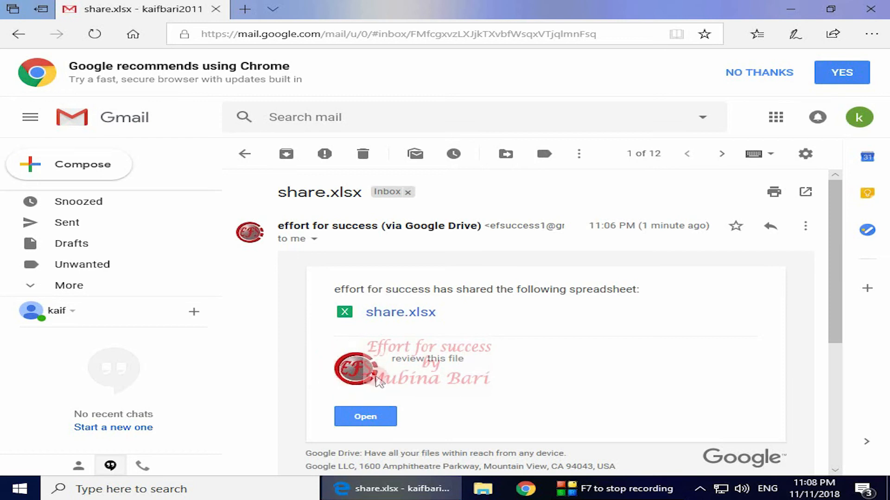
Open share.xlsx from the email in Drive, then open it with Google Sheets
left_click(372, 423)
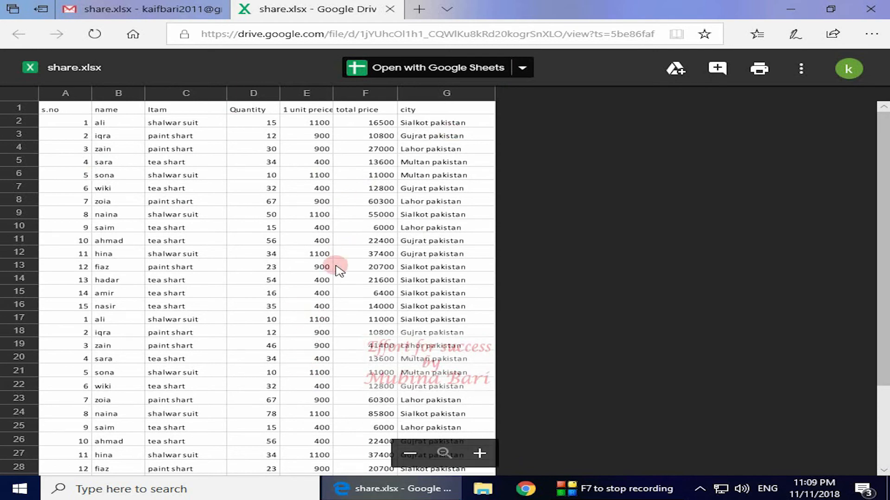
left_click(523, 70)
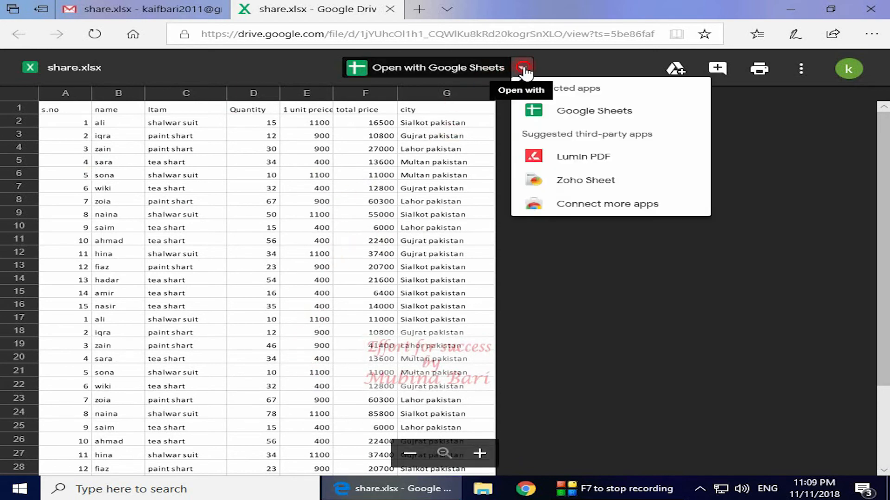
left_click(580, 112)
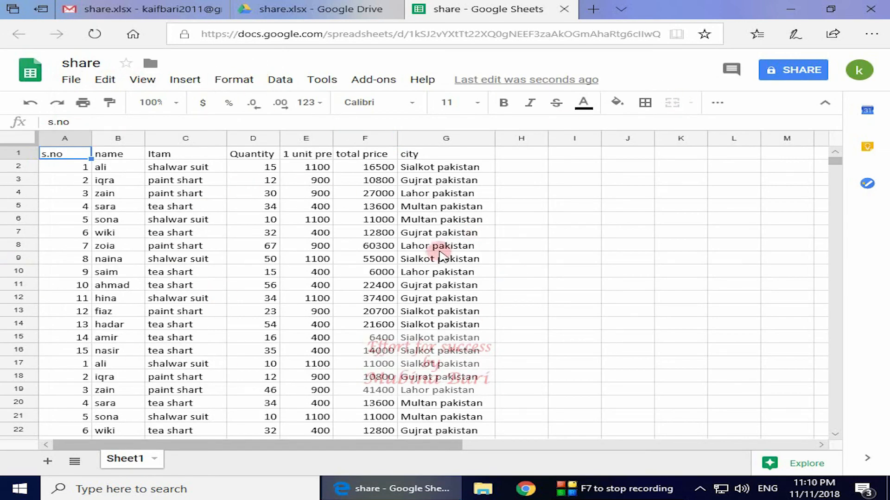
left_click(111, 83)
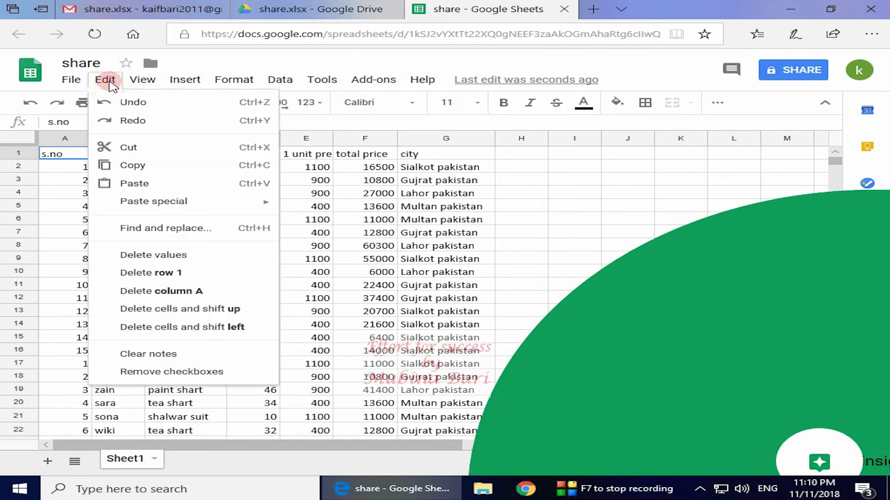
left_click(575, 344)
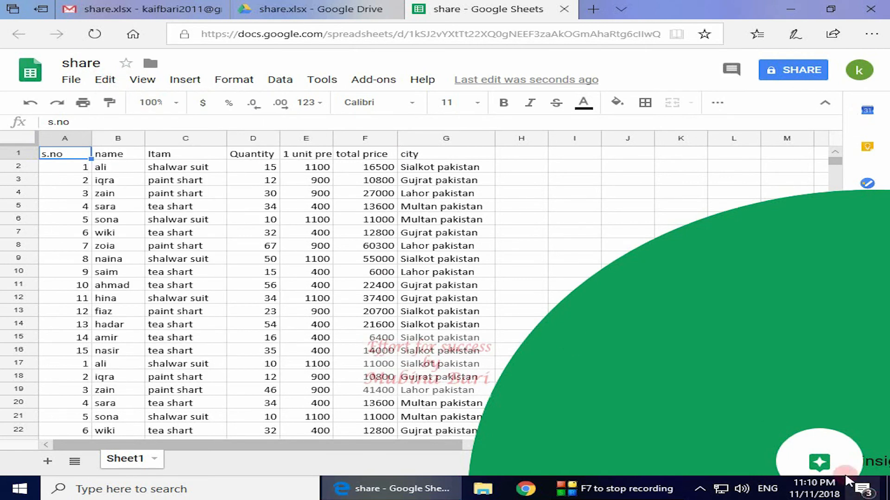
left_click(185, 80)
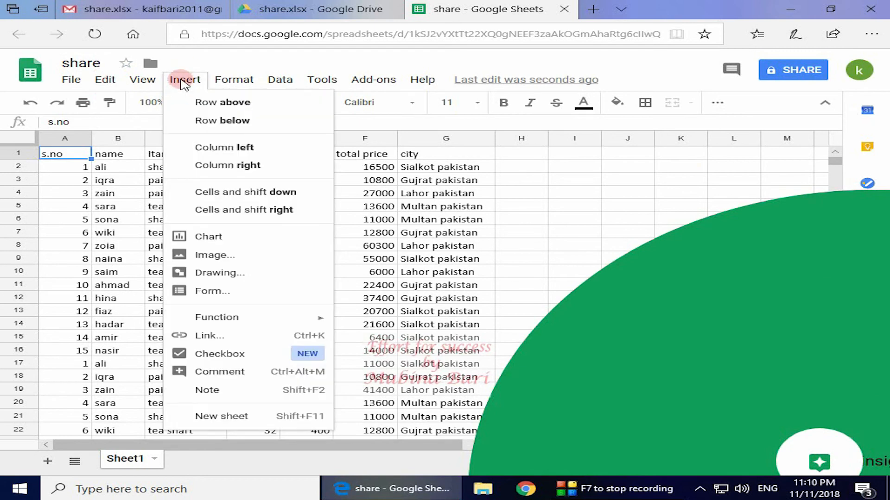
left_click(523, 178)
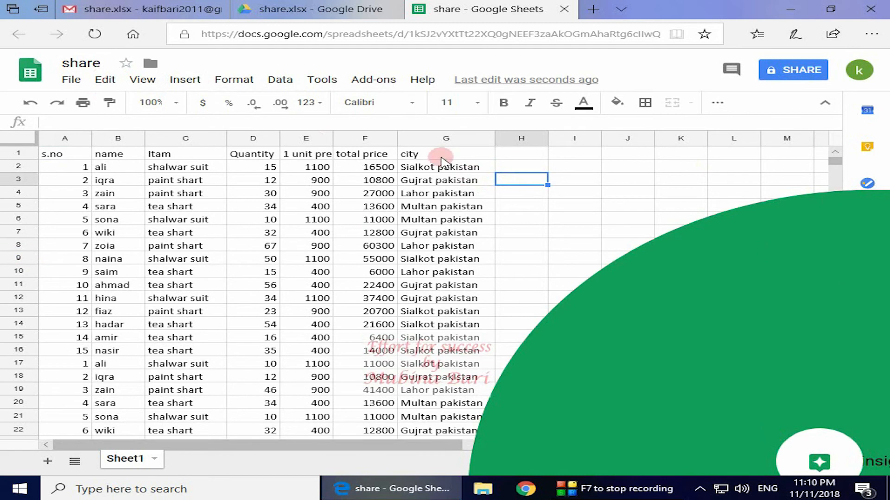